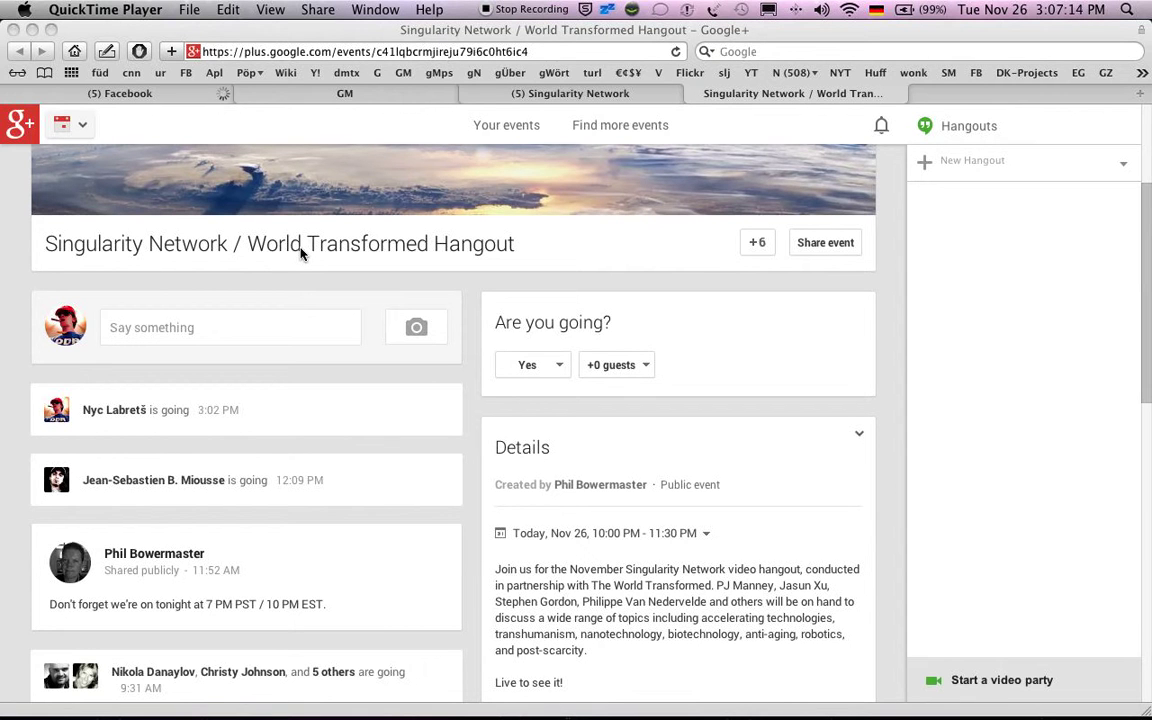
Open the YT bookmark in a new tab beside the Singularity Network event page.
right_click(751, 75)
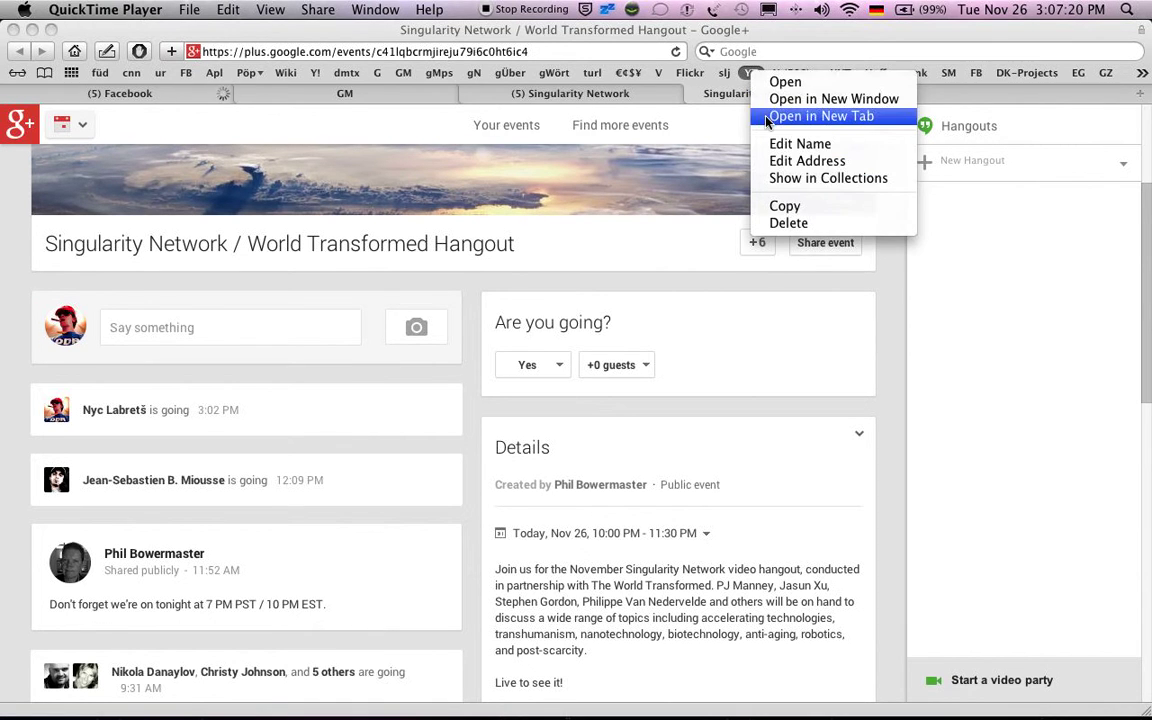
click(768, 117)
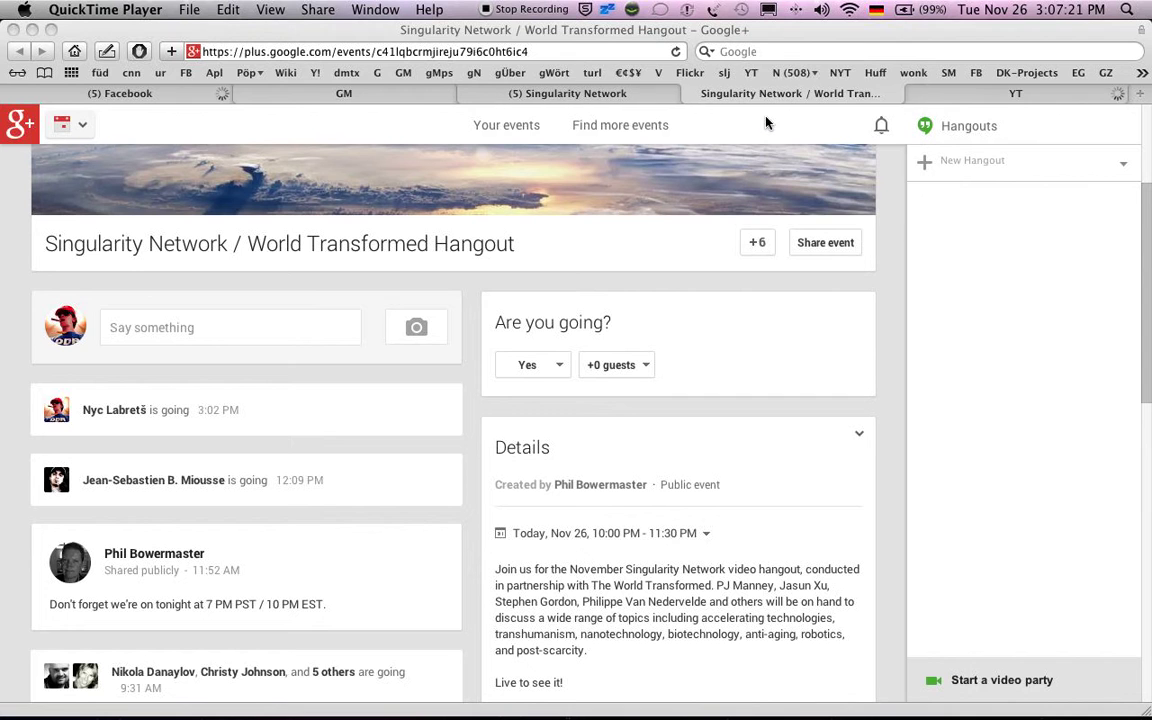
From the YouTube tab's Upload page, begin a Google+ Hangouts On Air broadcast setup.
click(1005, 97)
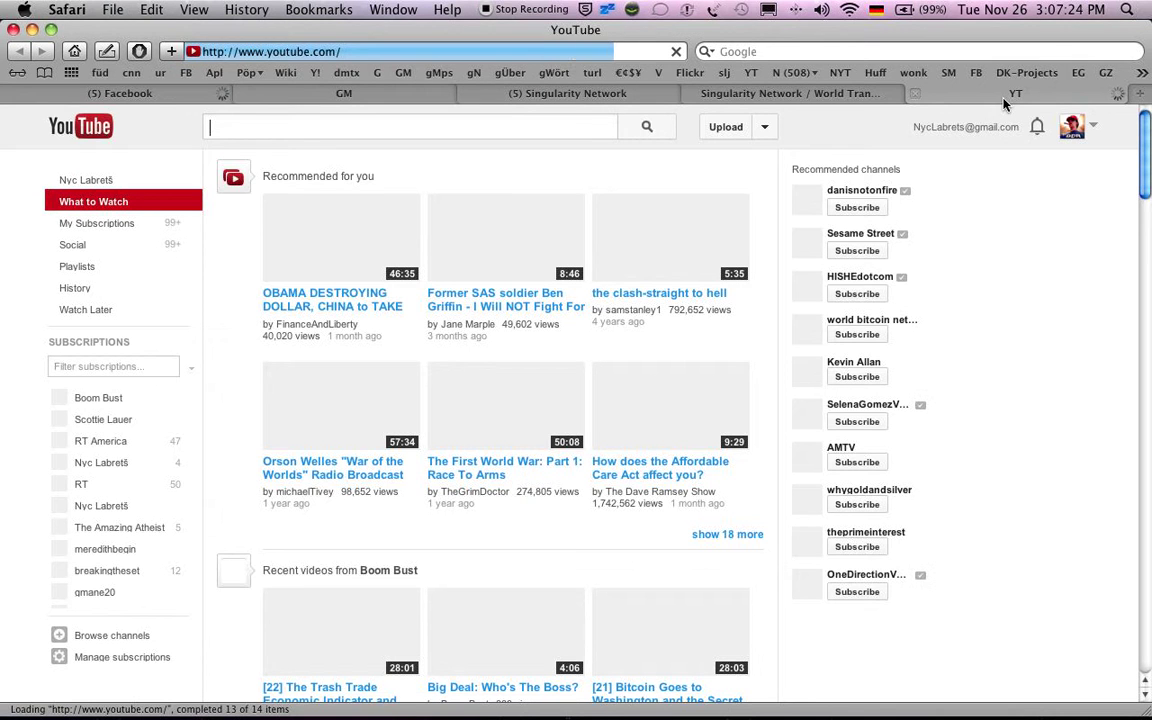
click(725, 134)
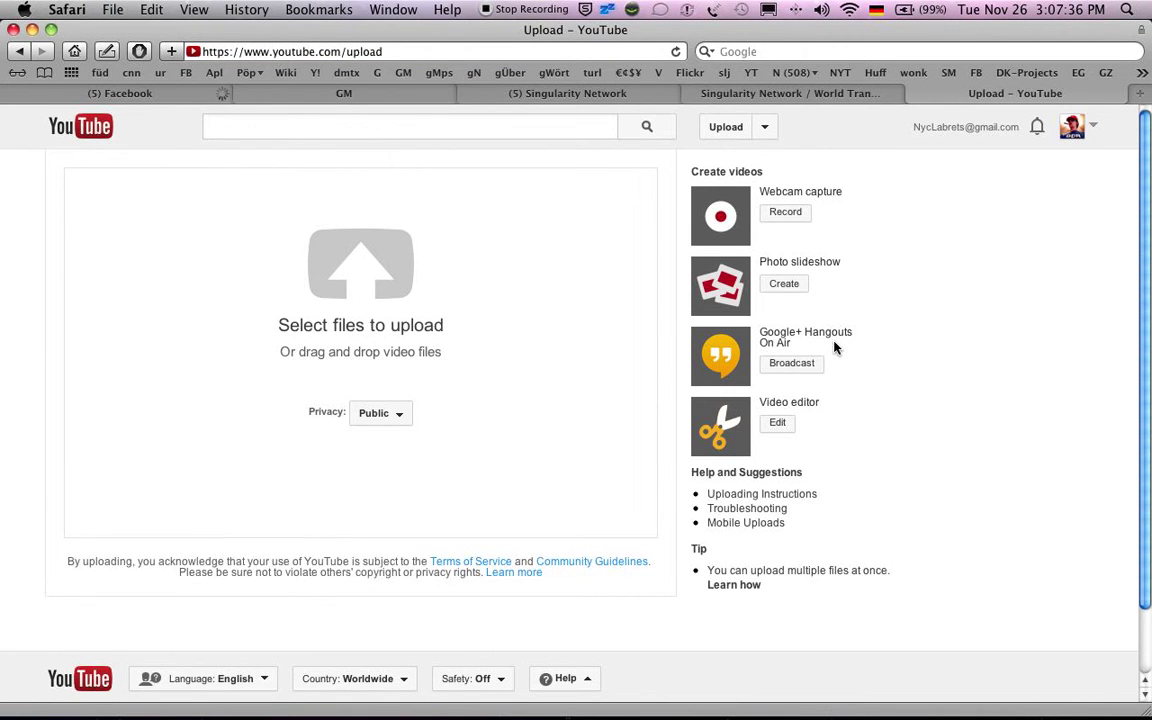
click(791, 363)
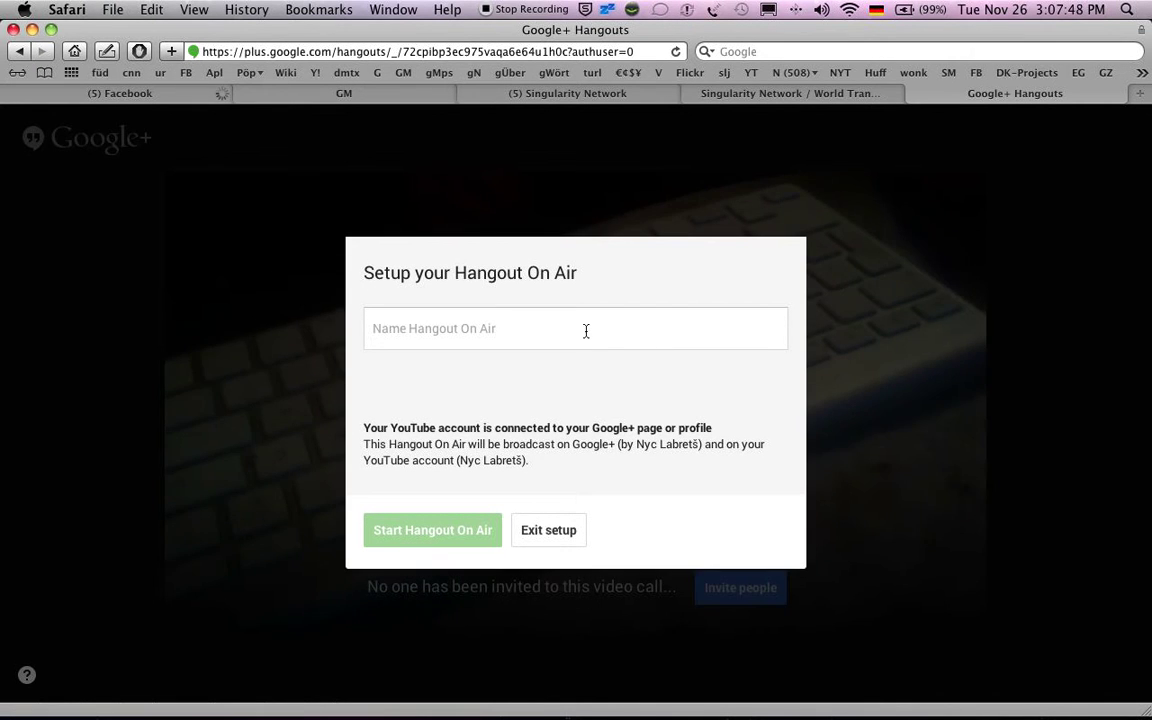
Enter 'Hangout Walk Through' as the Hangout On Air name, correcting typos along the way.
click(586, 331)
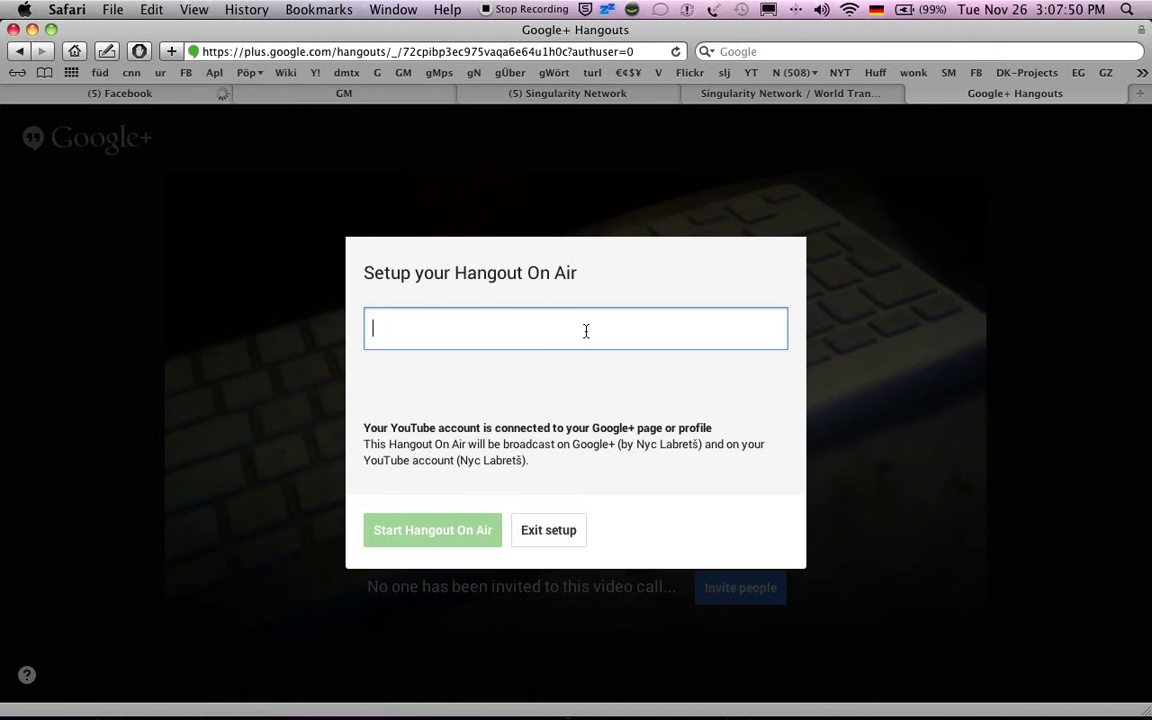
text(W)
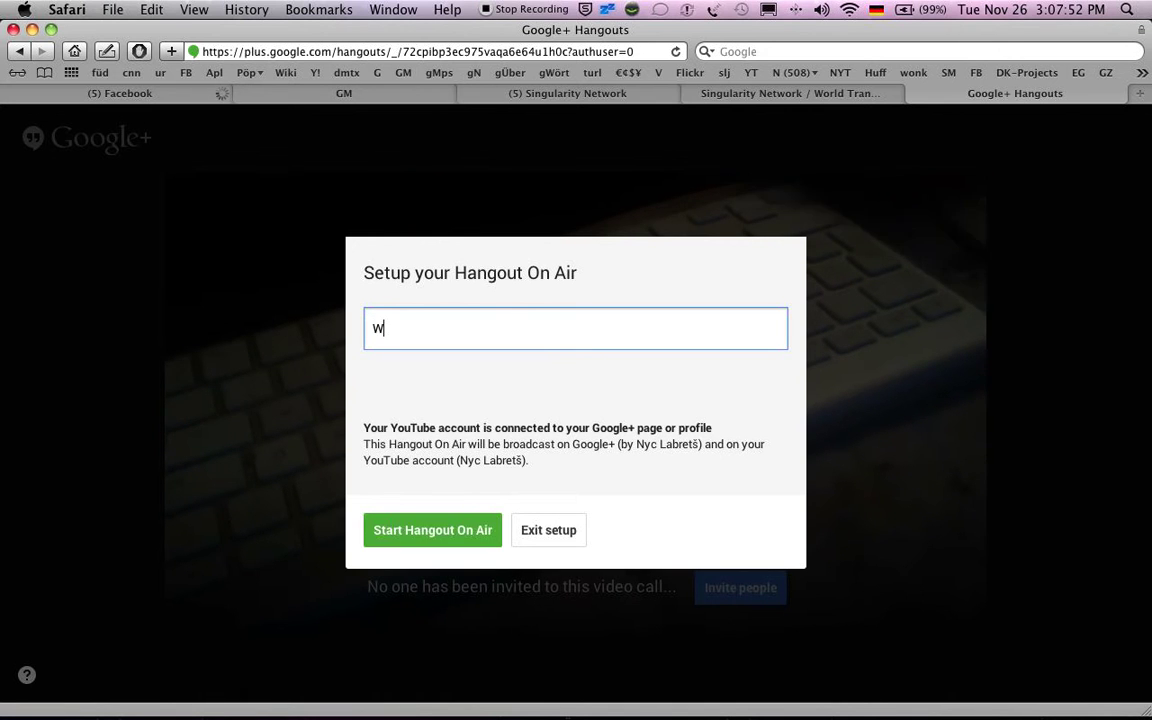
key(BackSpace)
text(Han)
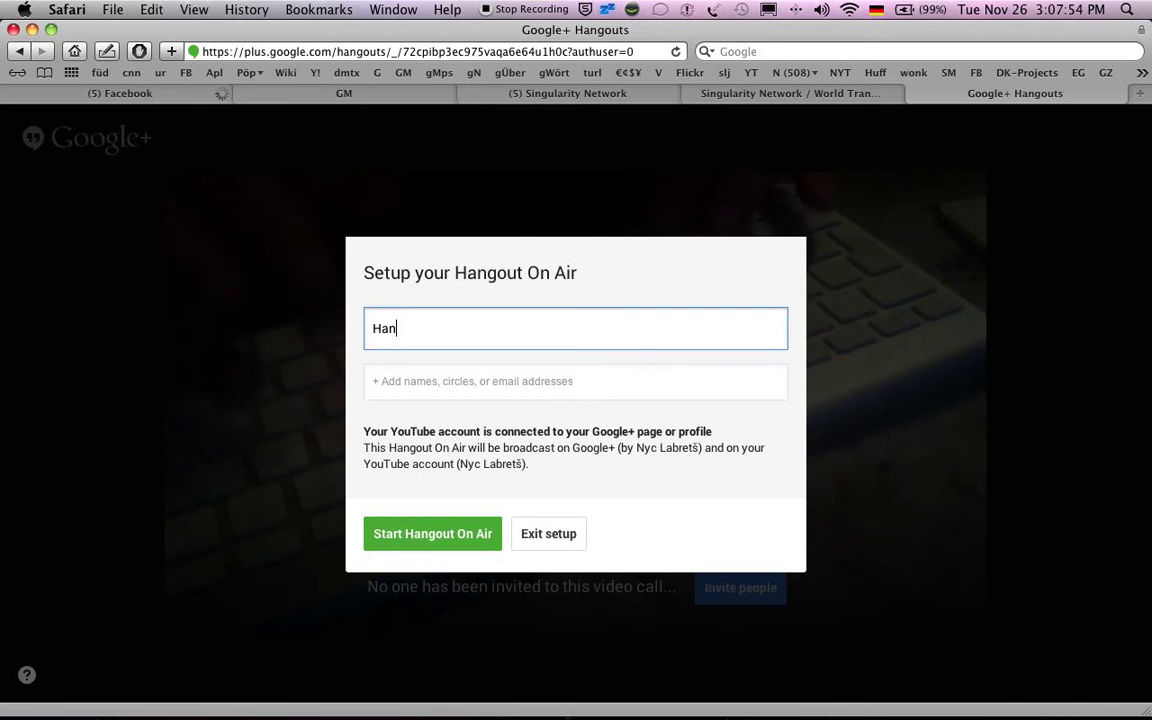
text(gou)
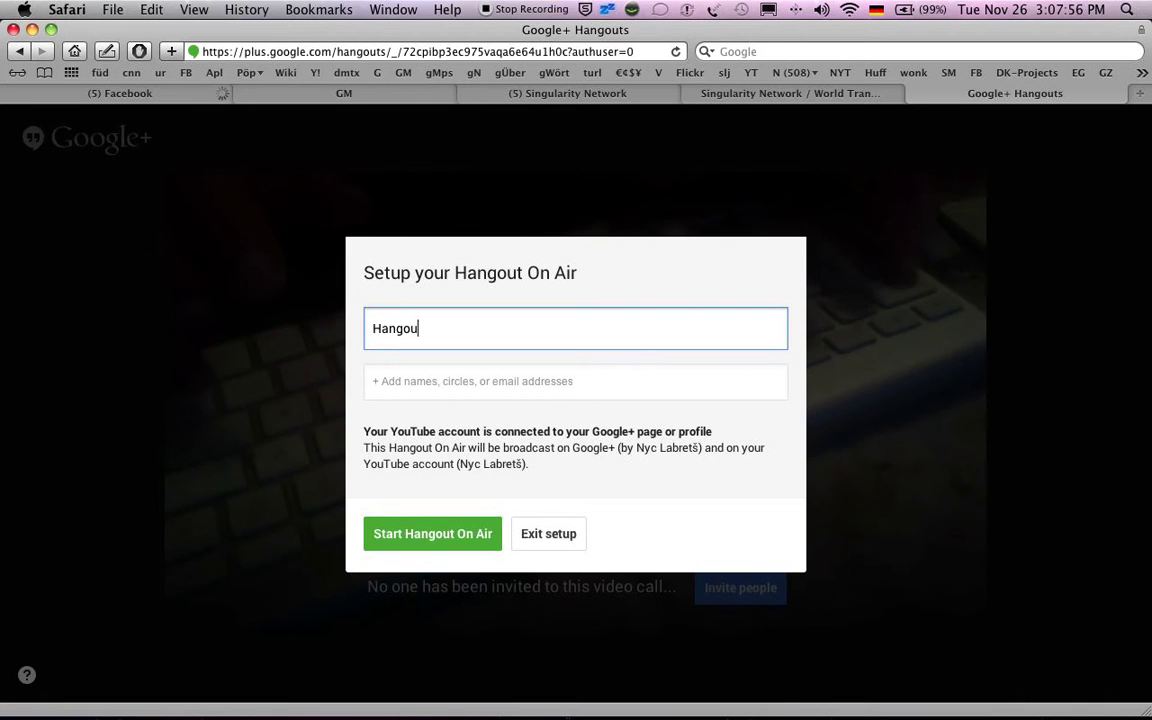
text(tWalk)
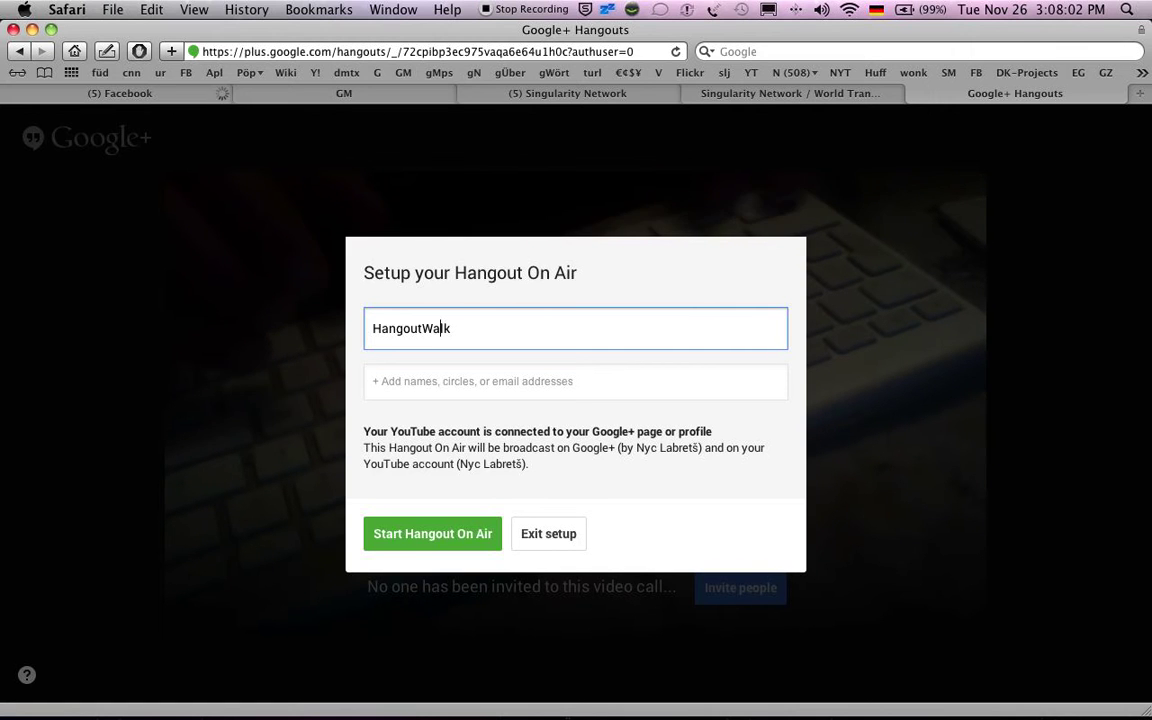
click(413, 328)
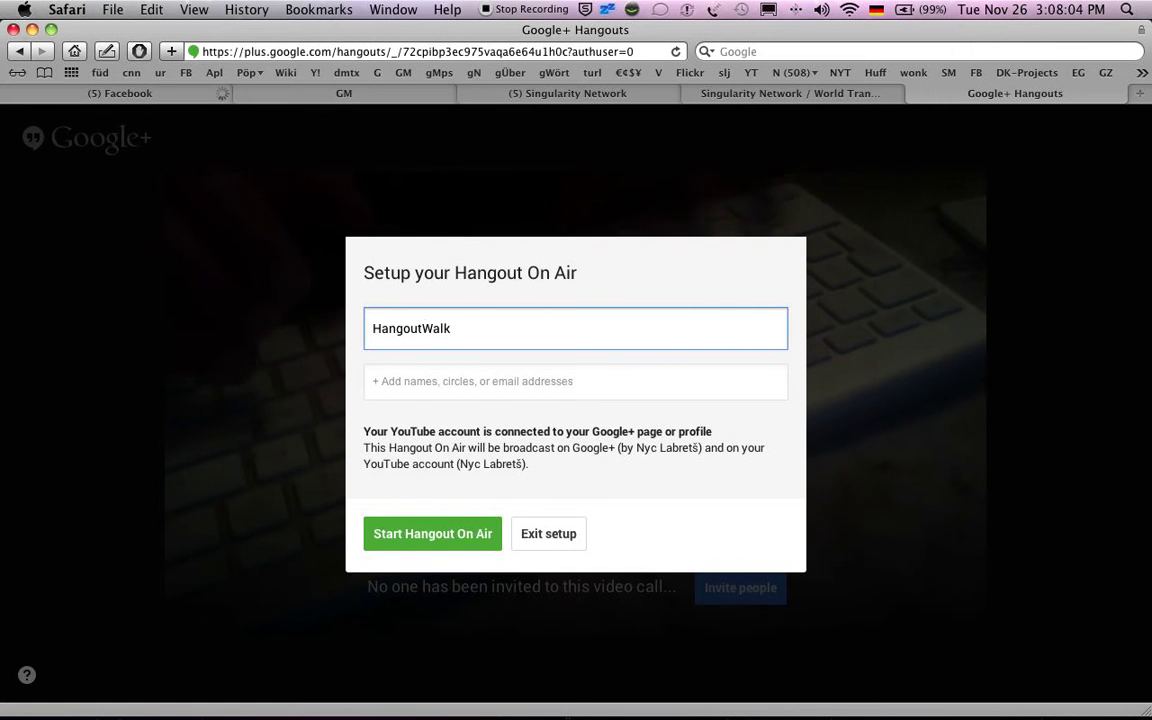
click(455, 328)
text(Throu)
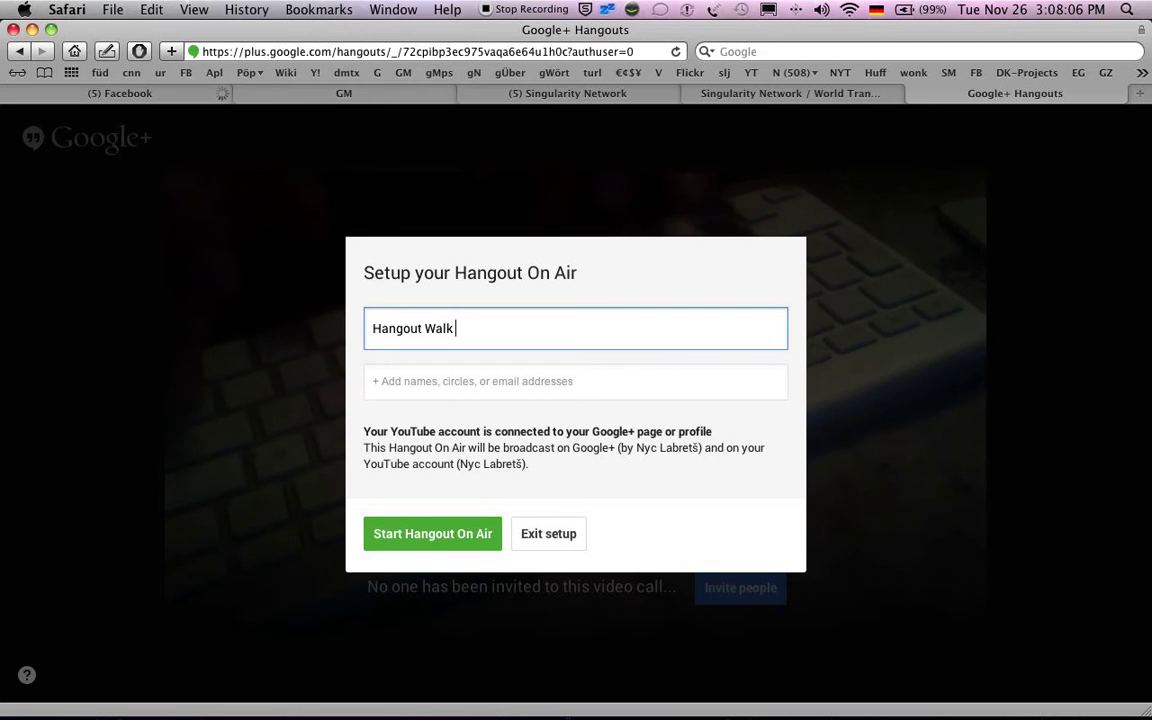
text(gh)
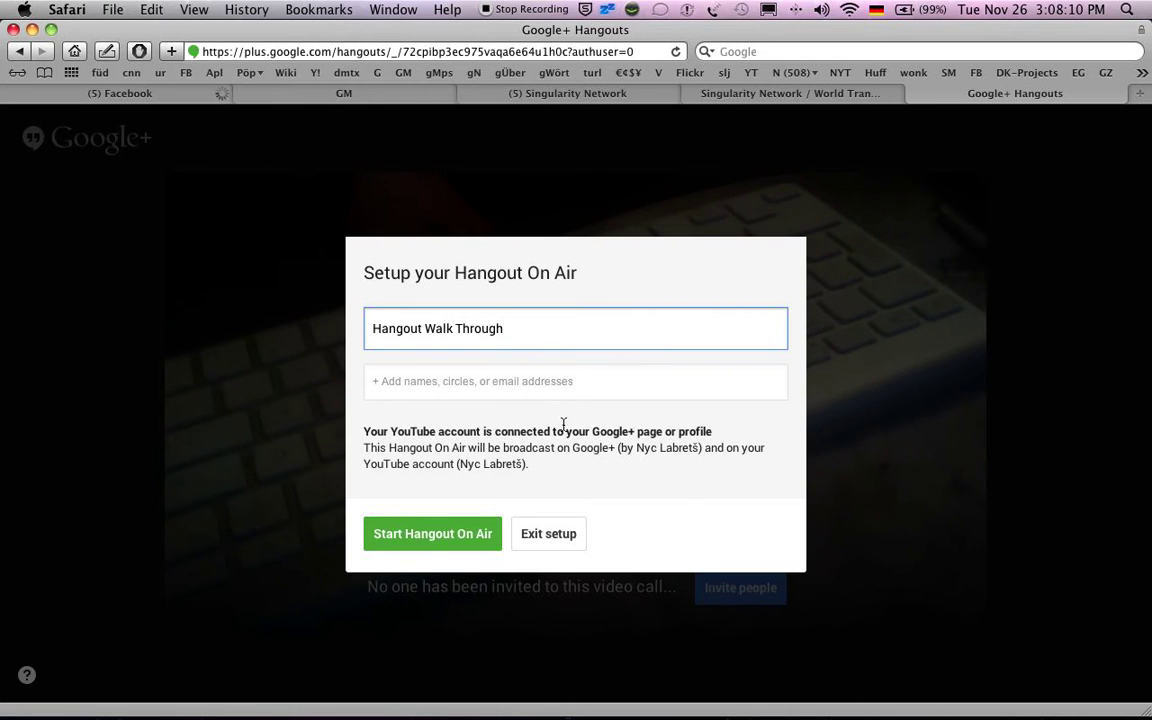
Search for a contact by name and add the suggested person to the invite list.
click(468, 378)
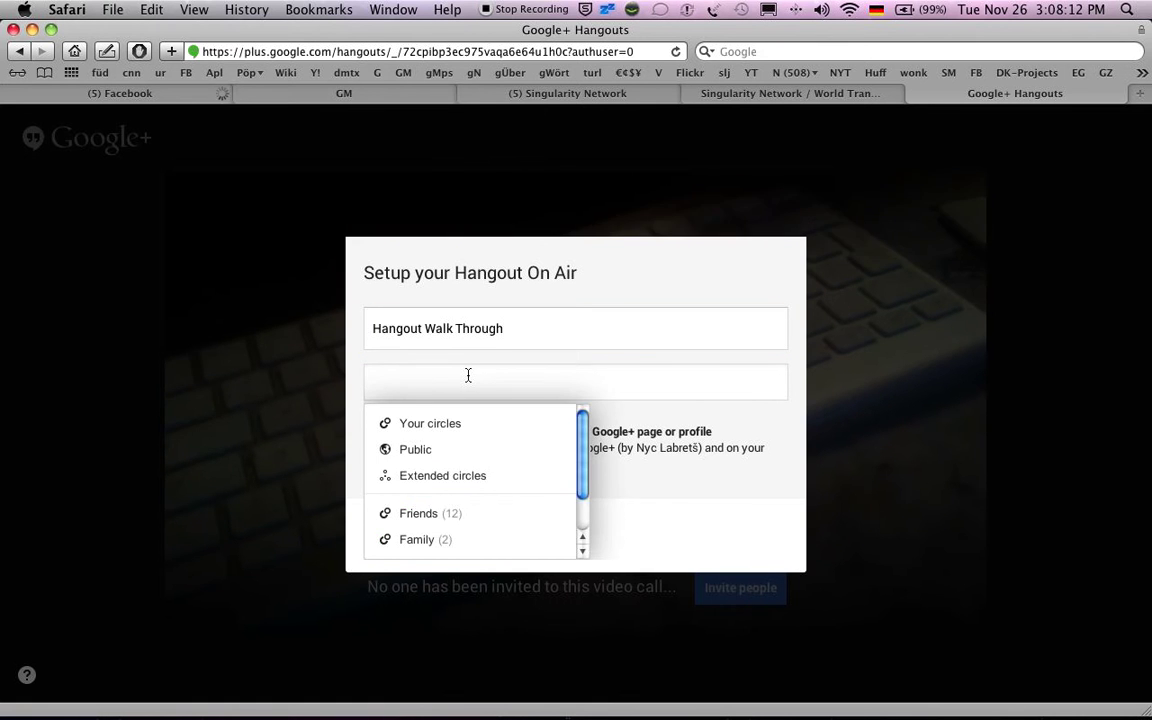
text(Phil)
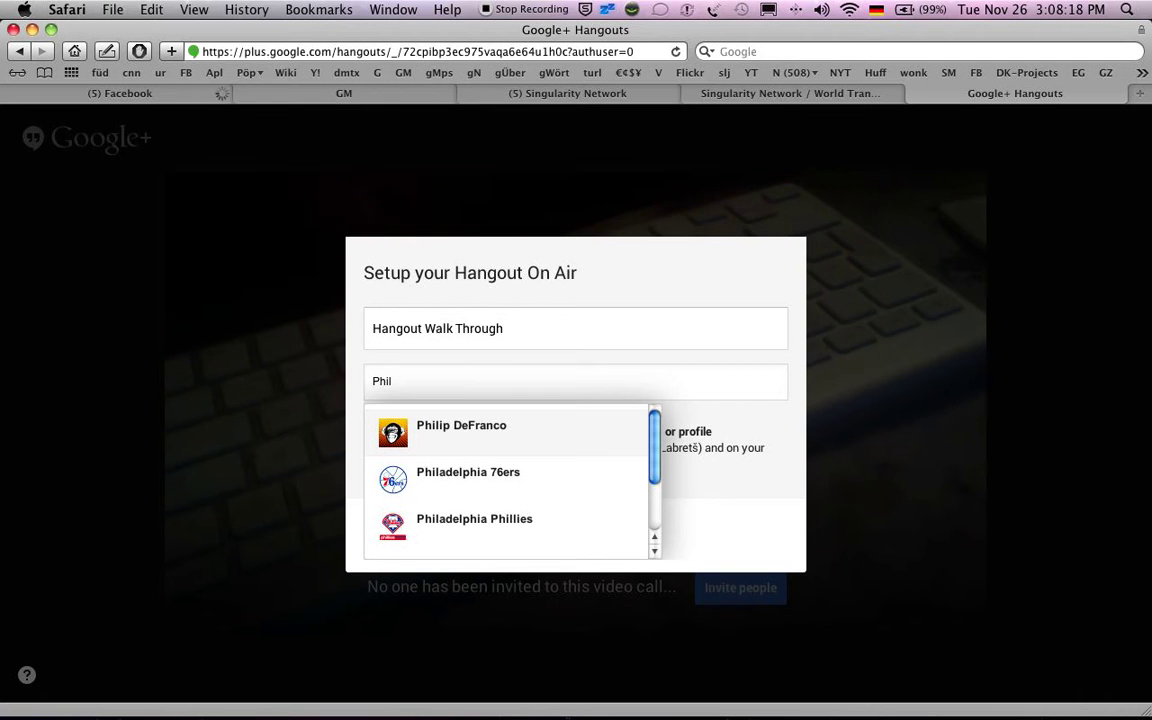
key(BackSpace)
key(BackSpace)
key(BackSpace)
key(BackSpace)
key(BackSpace)
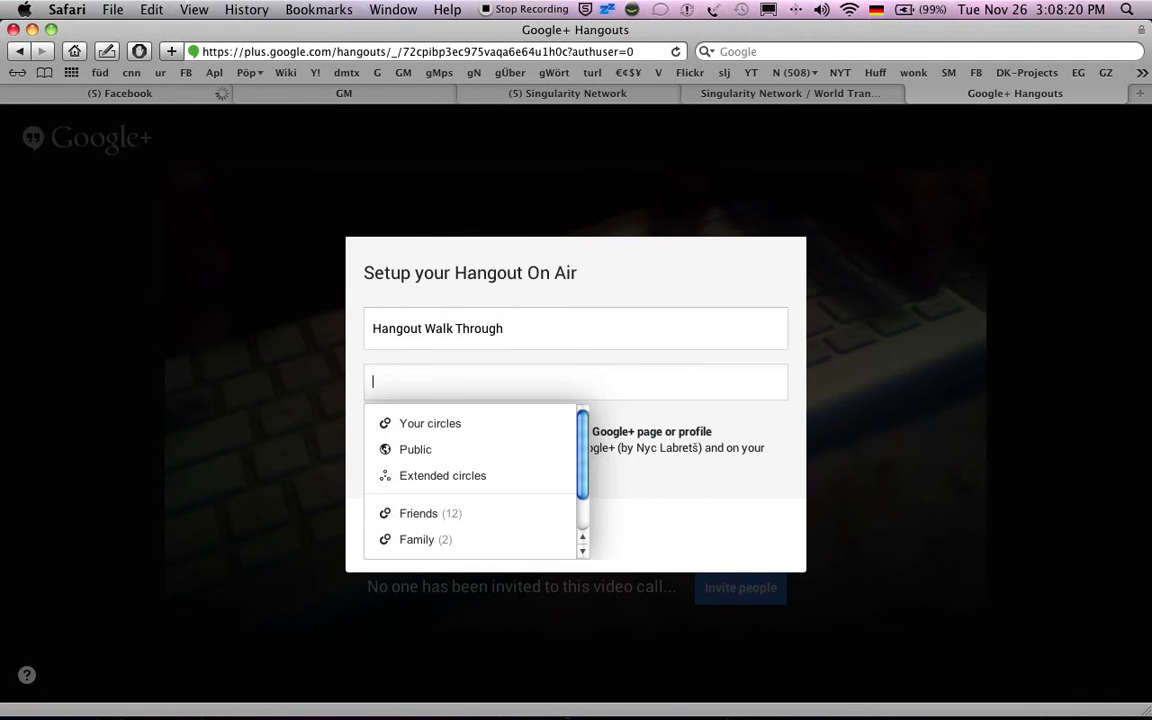
text(Bow)
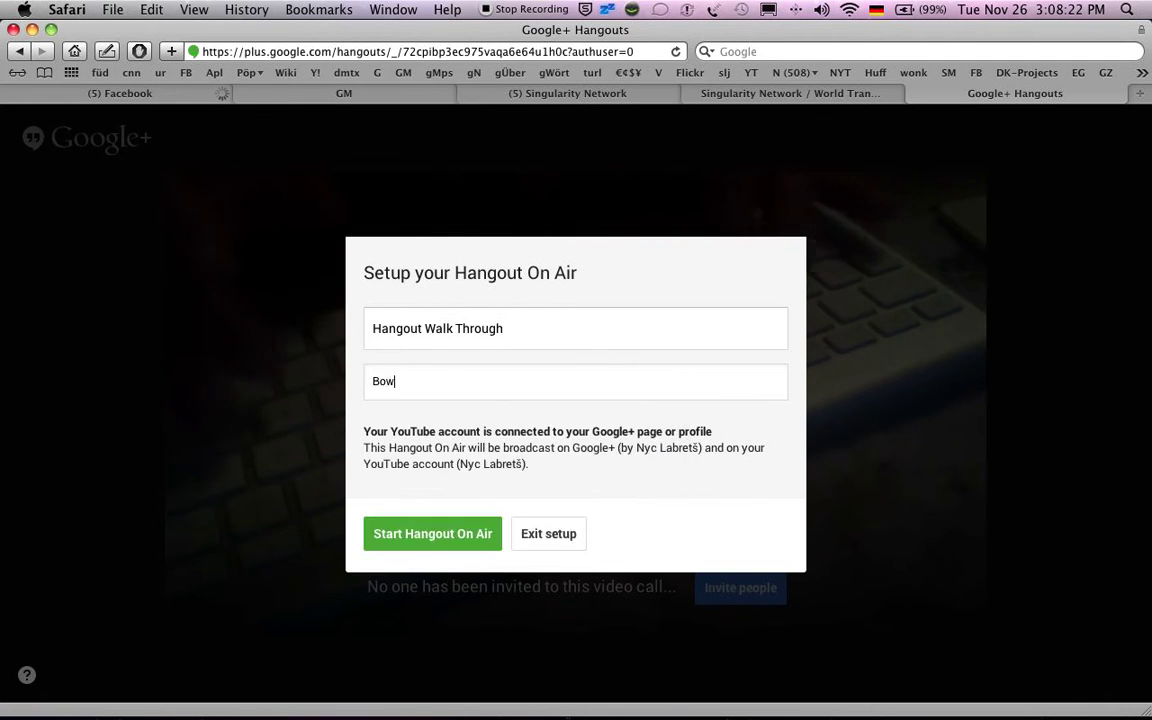
text(erm)
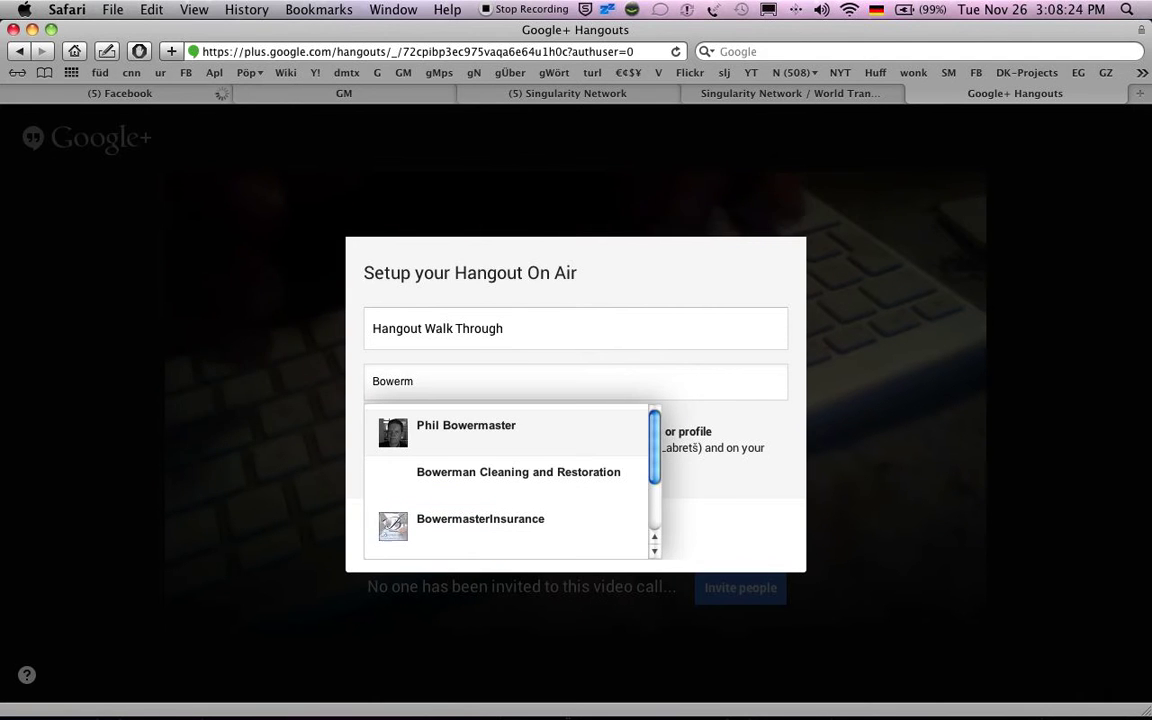
click(474, 434)
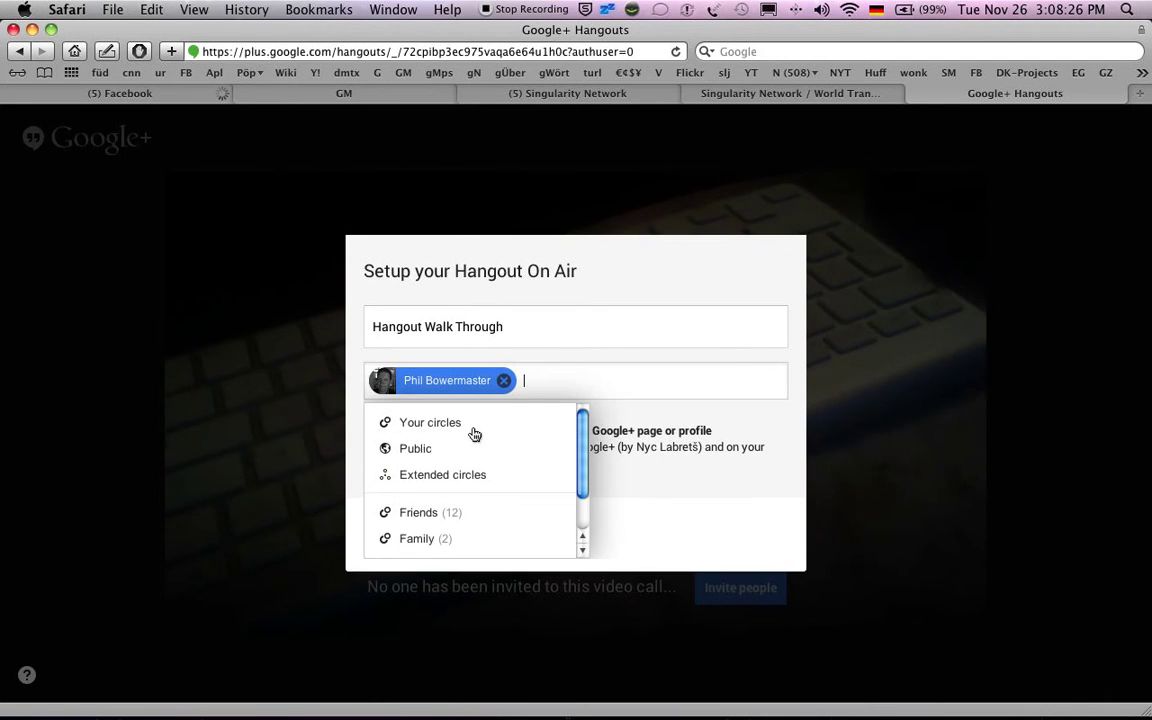
click(676, 500)
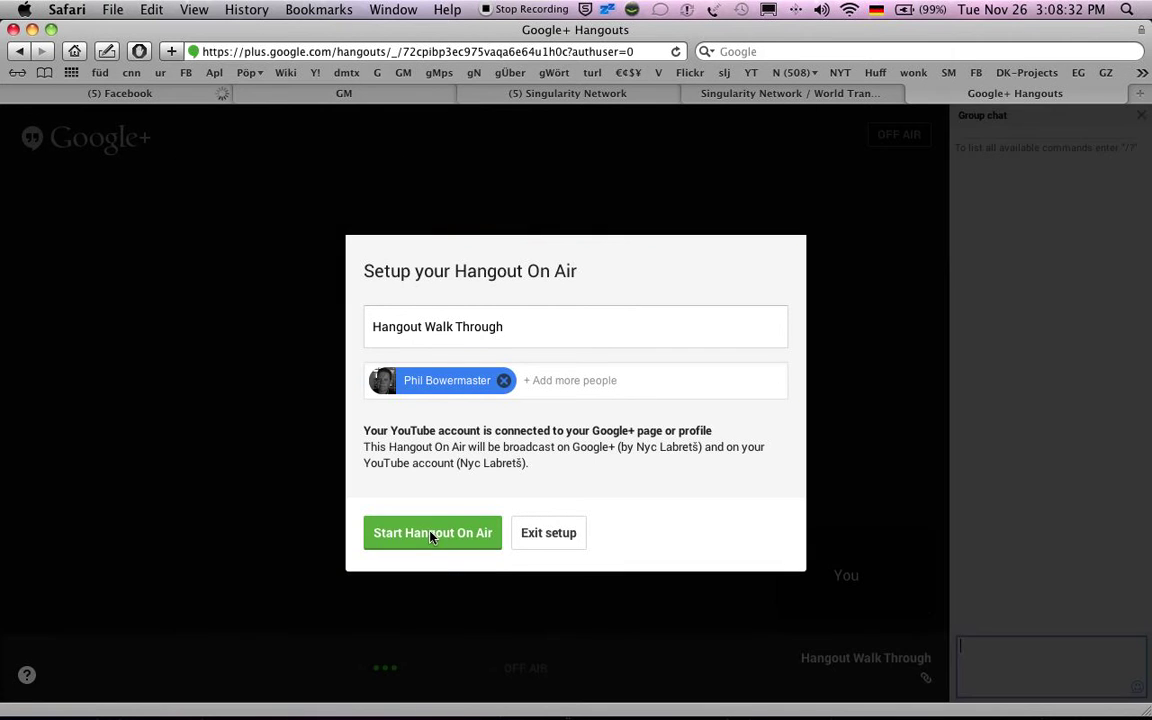
Start the Hangout On Air and let the session window load, still off air.
click(432, 533)
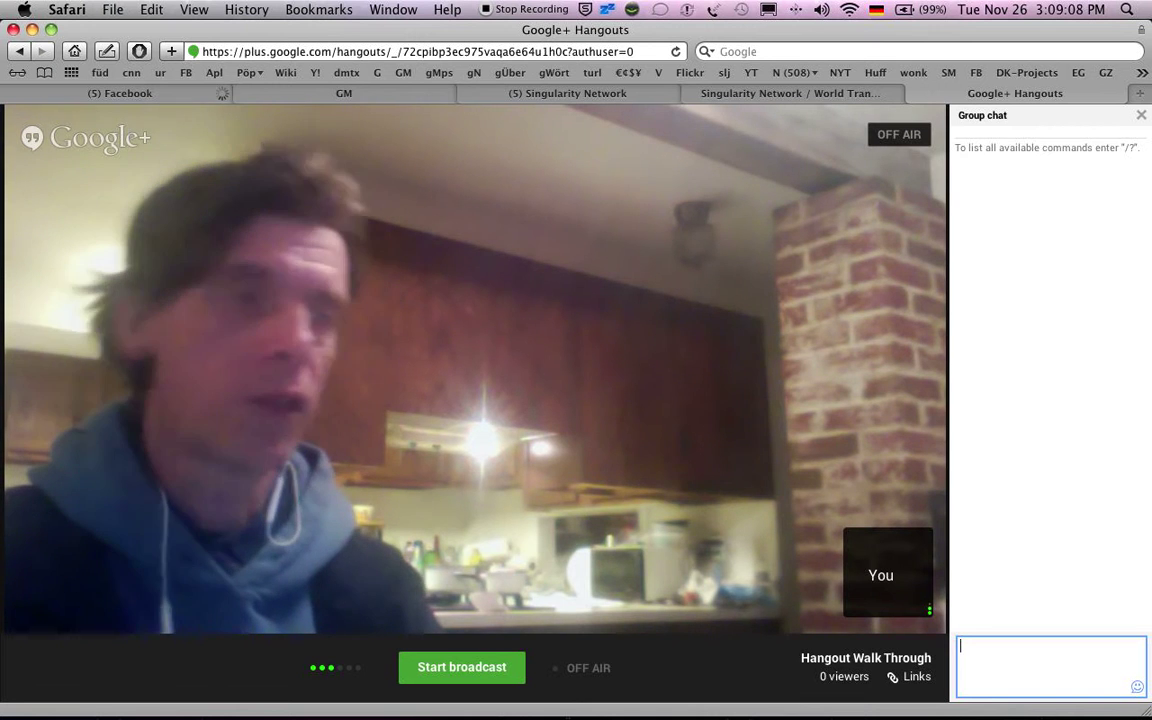
Start the broadcast and confirm it will be broadcast publicly.
mouse_move(55, 486)
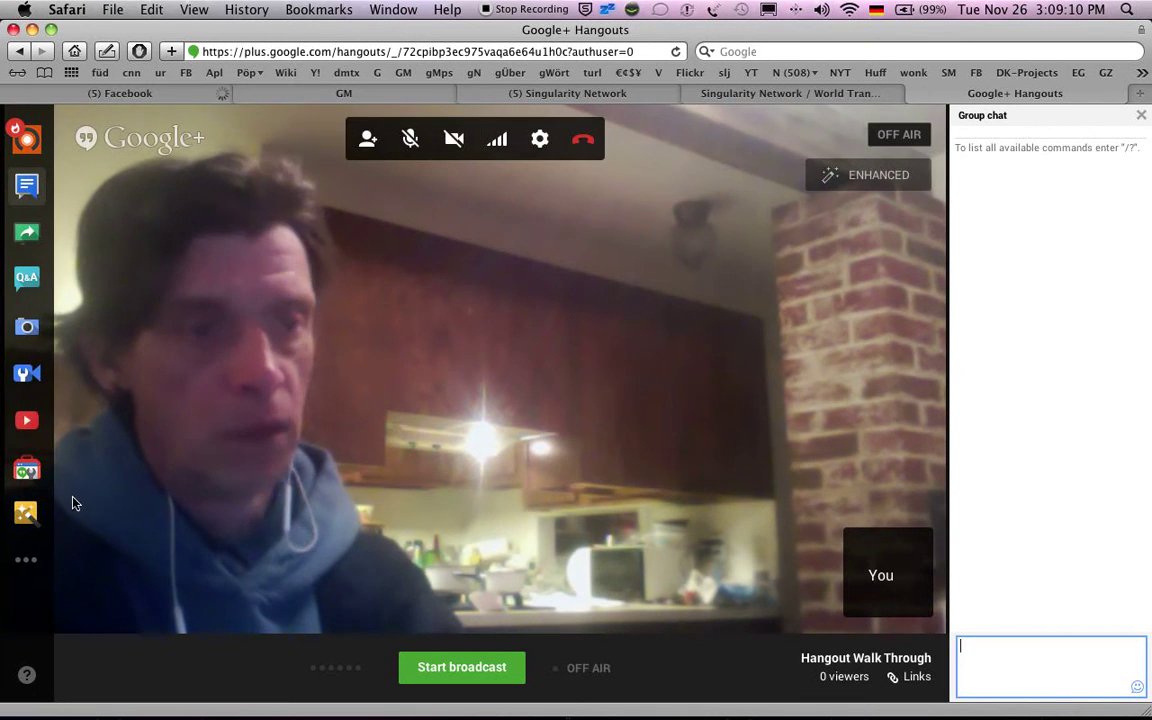
click(483, 665)
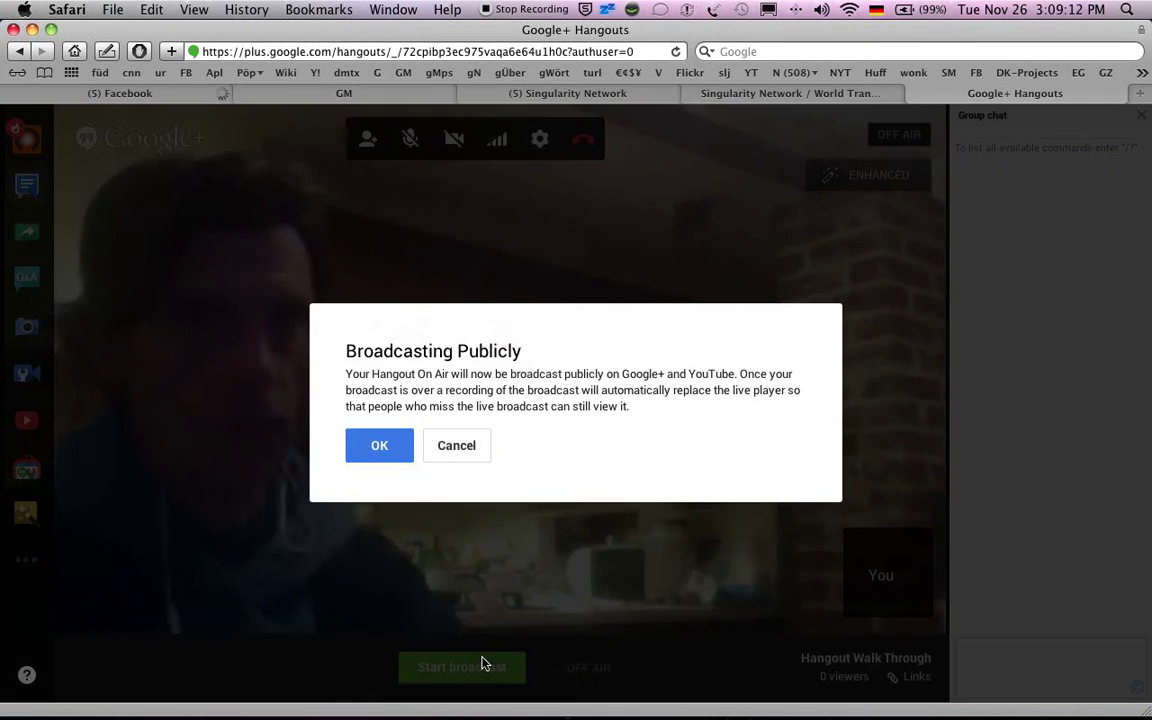
click(381, 450)
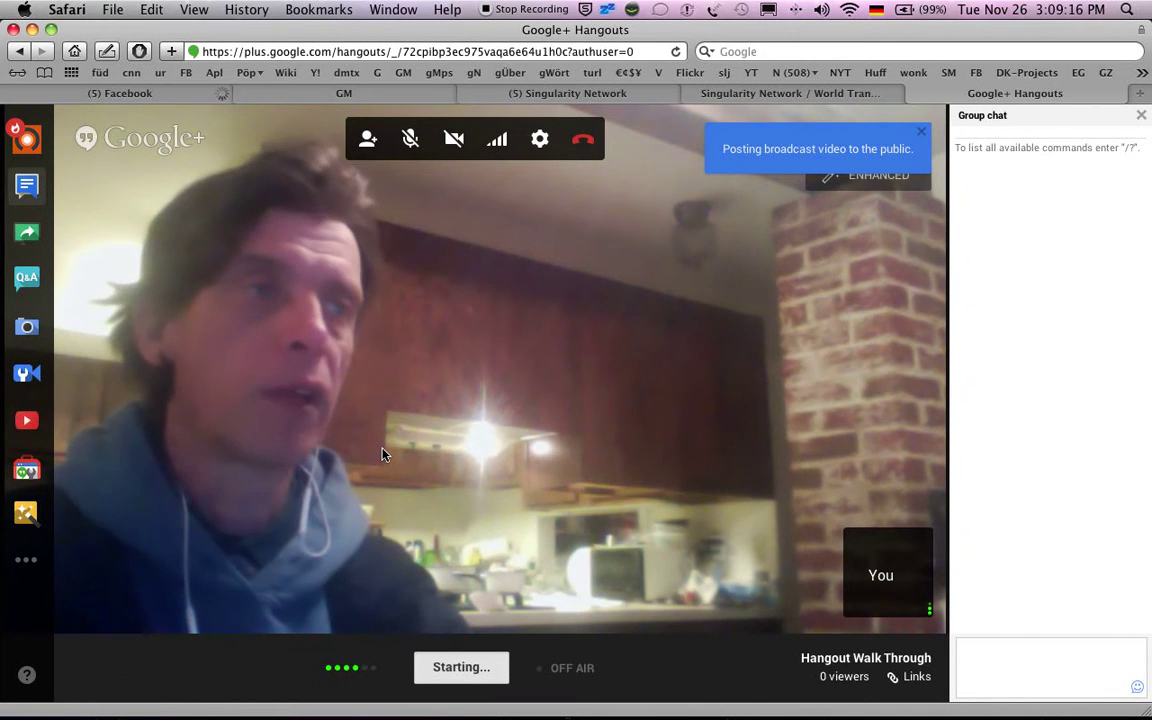
Open the Q&A app from the hangout's left sidebar during the live broadcast.
click(27, 277)
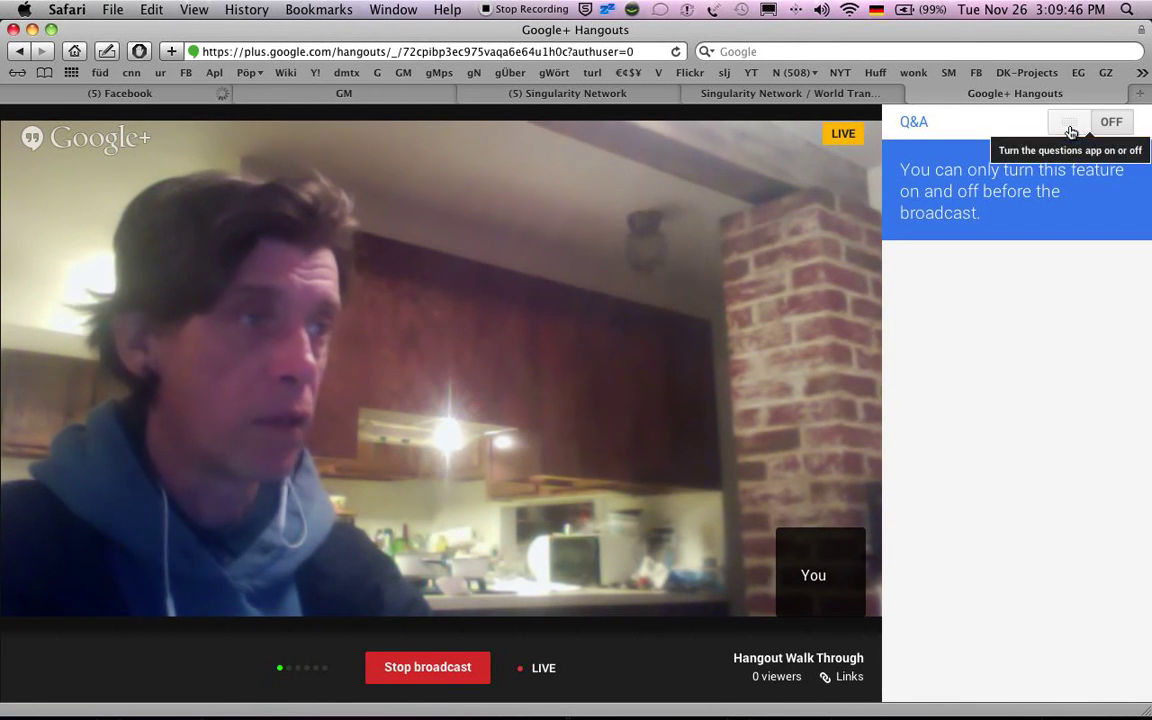
mouse_move(12, 280)
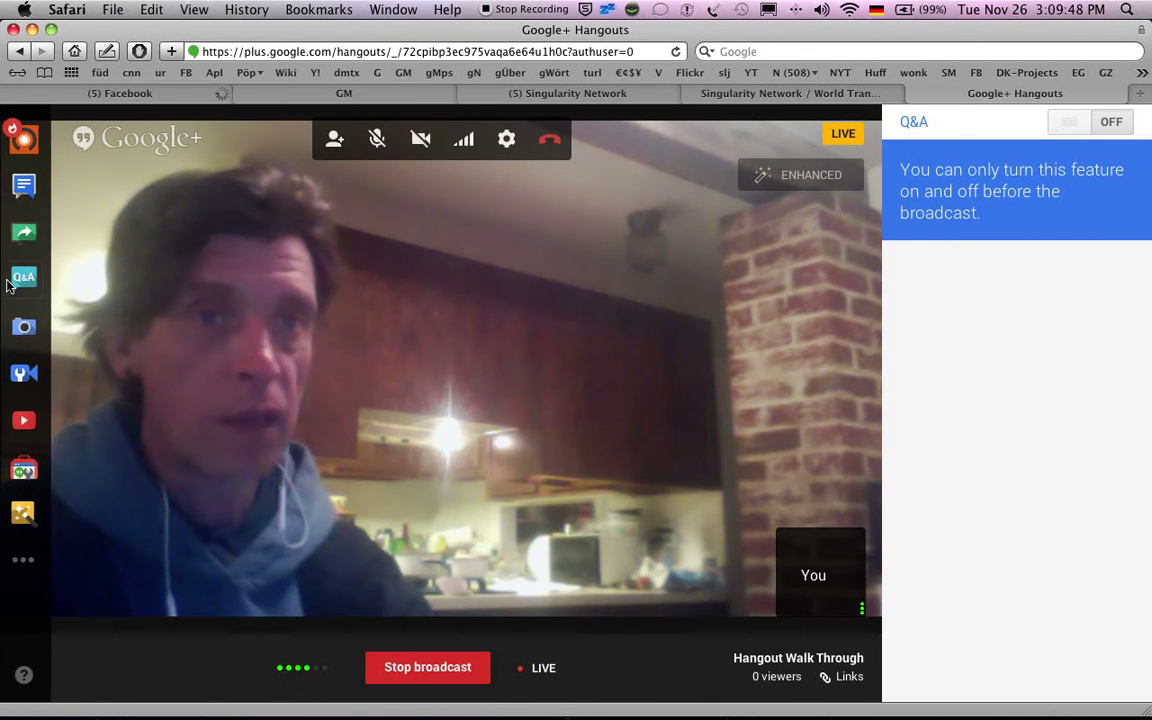